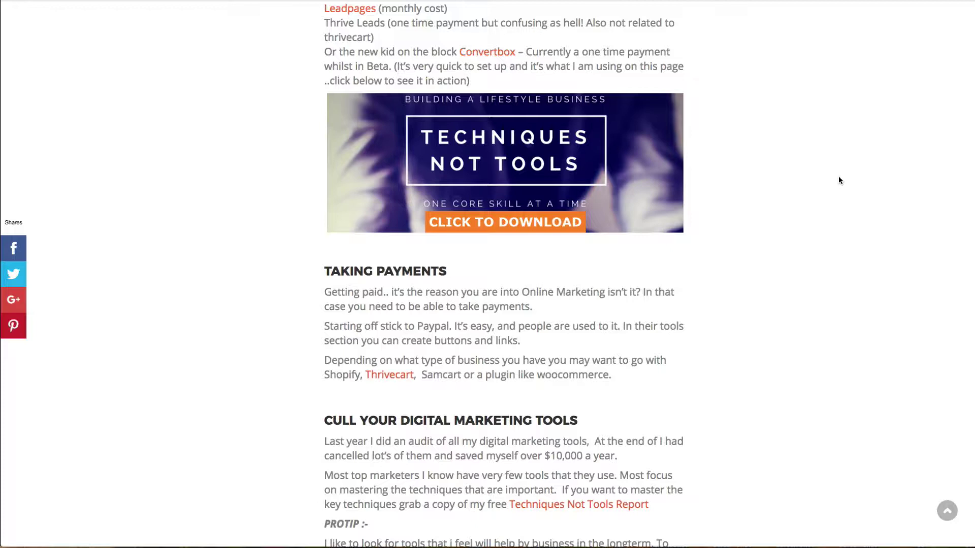
Step: Trigger the Techniques Not Tools download popup from the banner to demo it
click(550, 181)
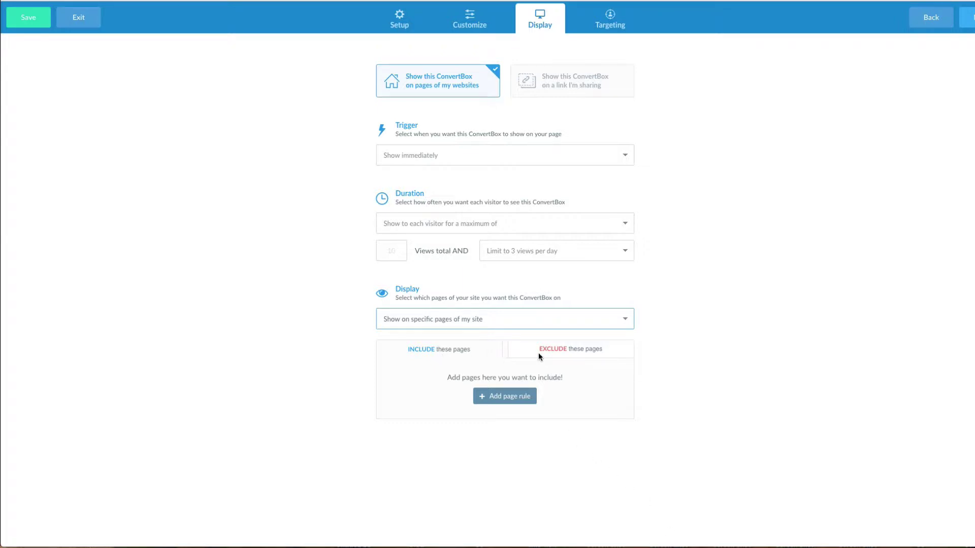
Step: Switch page display to all pages, then back to specific pages
click(549, 322)
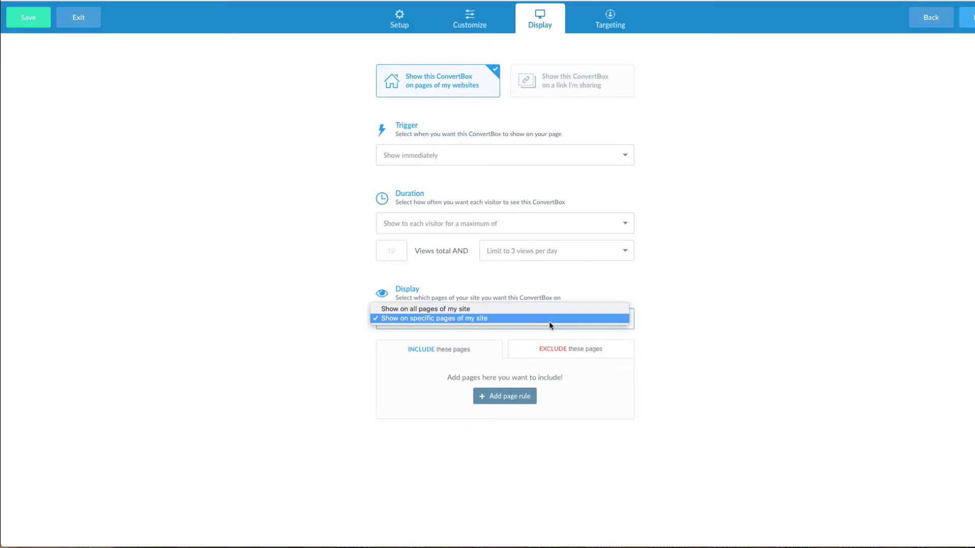
click(493, 310)
click(486, 319)
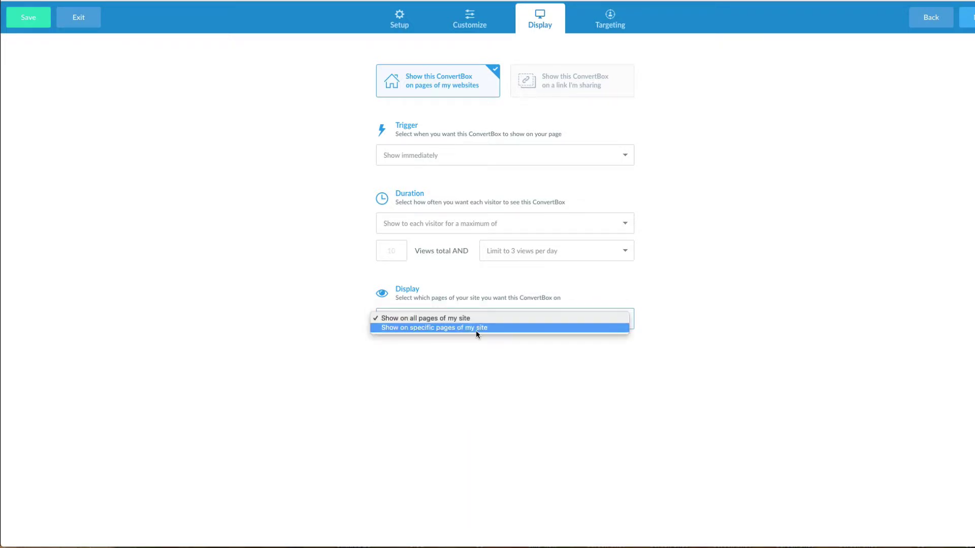
click(476, 330)
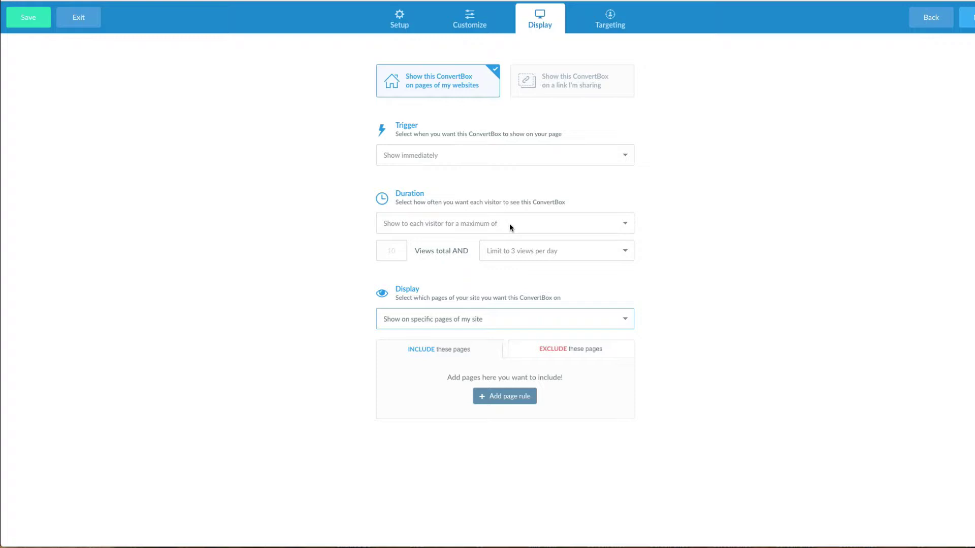
Step: Set the trigger to show the ConvertBox on a link being shared
click(542, 157)
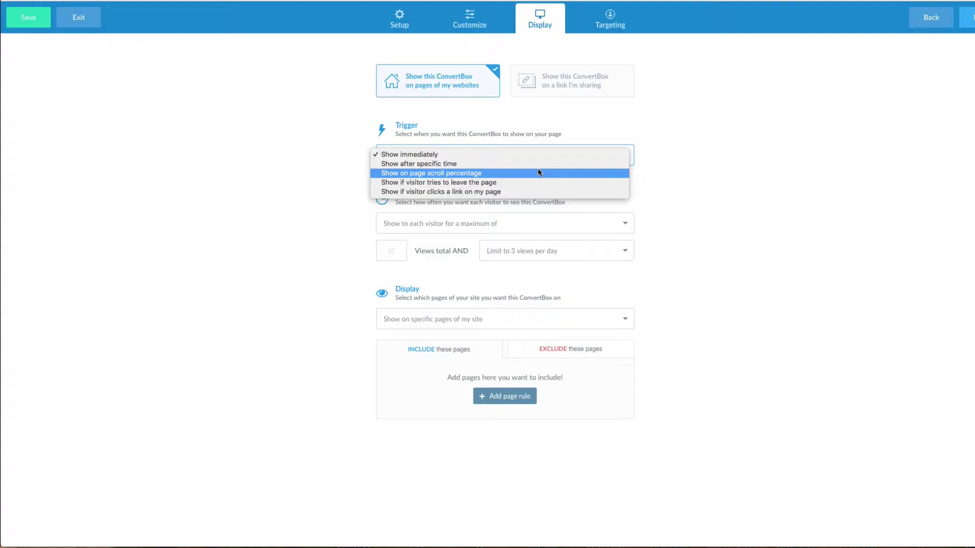
click(579, 83)
click(581, 83)
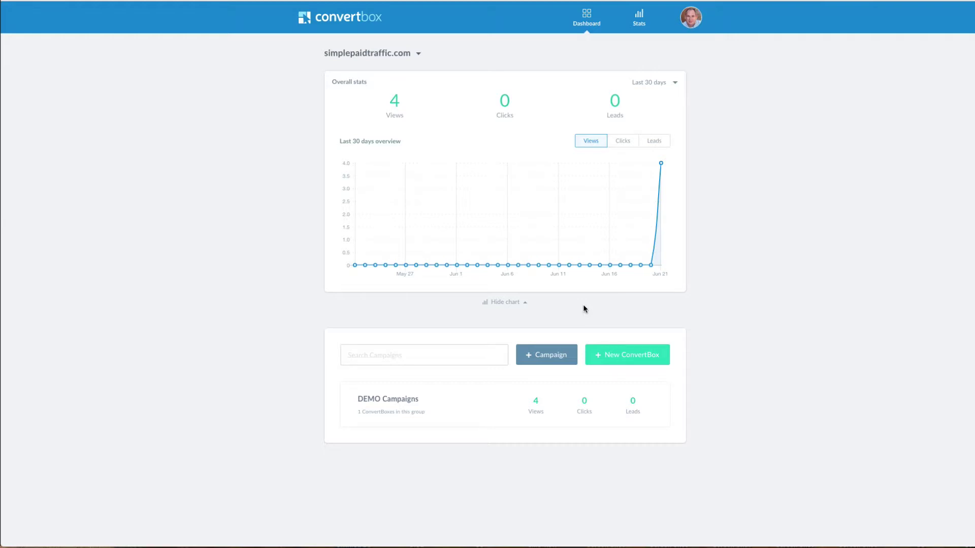
Step: Create a centre-modal ConvertBox named demo29 in DEMO Campaigns and start customizing it
click(611, 356)
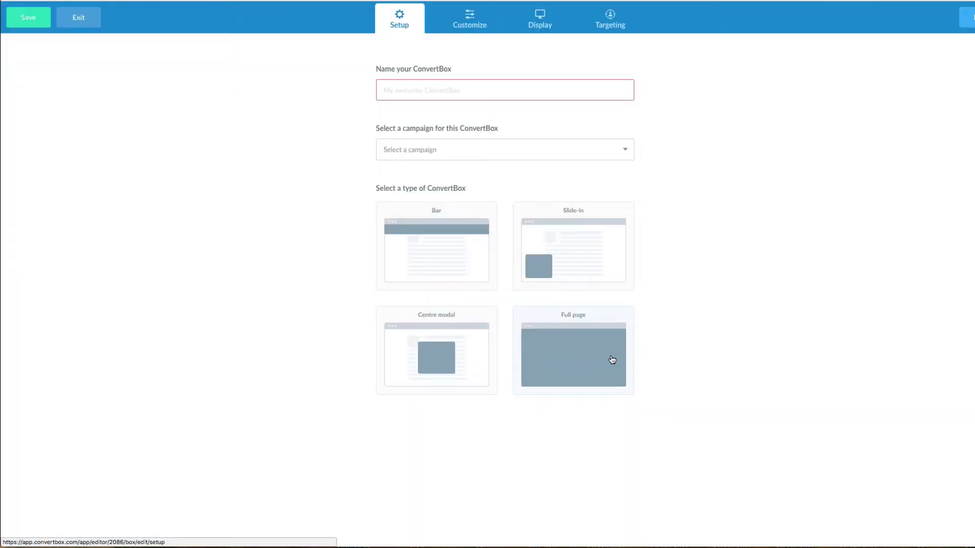
click(465, 358)
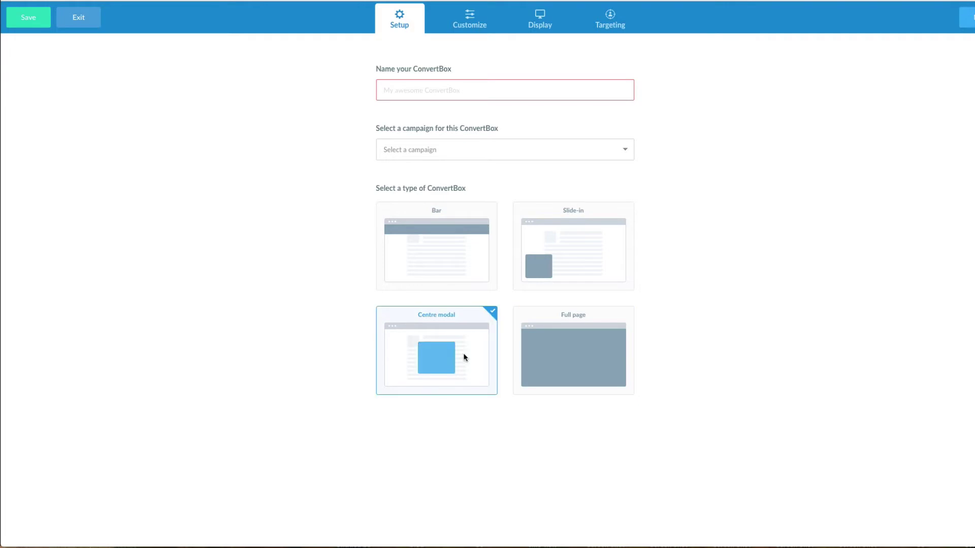
click(479, 90)
text(demo29)
click(618, 154)
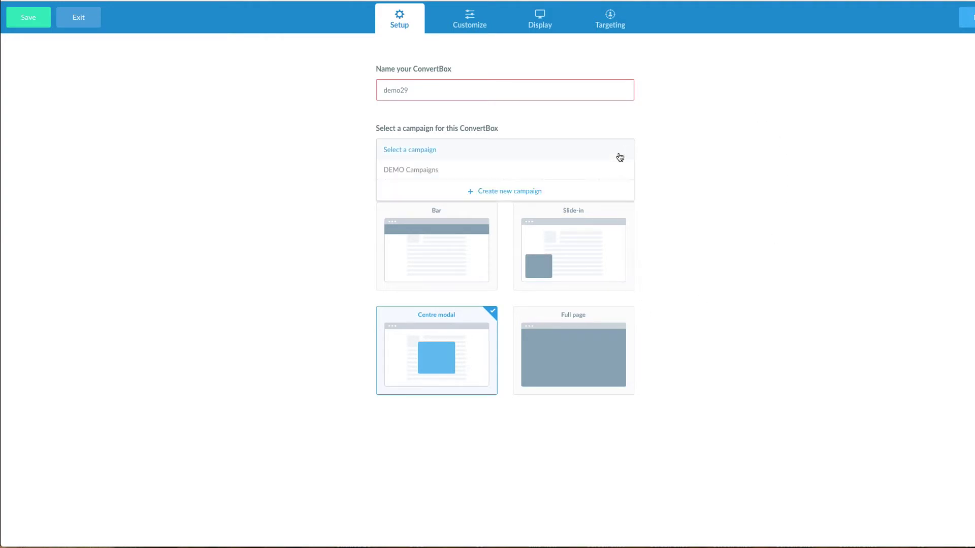
click(533, 171)
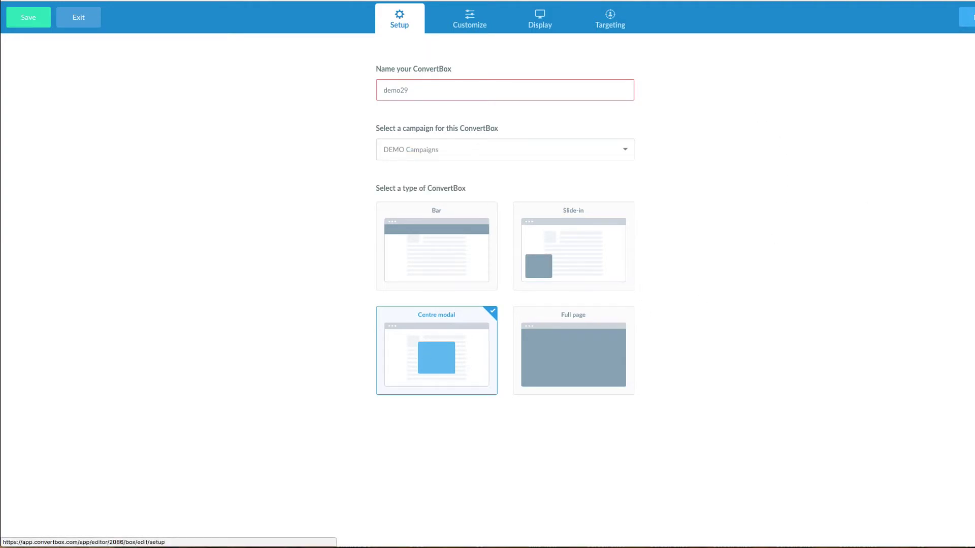
click(967, 16)
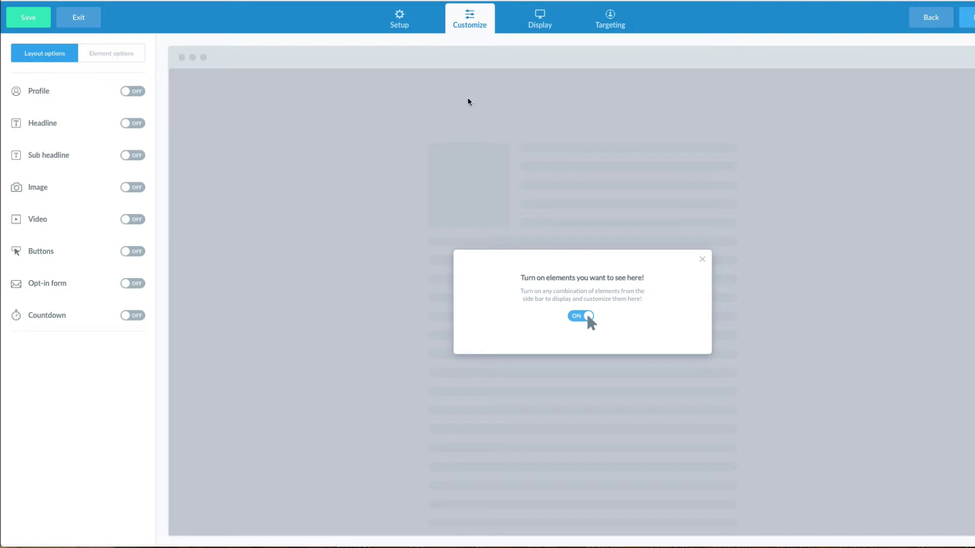
Step: Switch on Profile, Headline, Image, Opt-in form and Countdown, leaving Buttons off
click(136, 92)
click(139, 122)
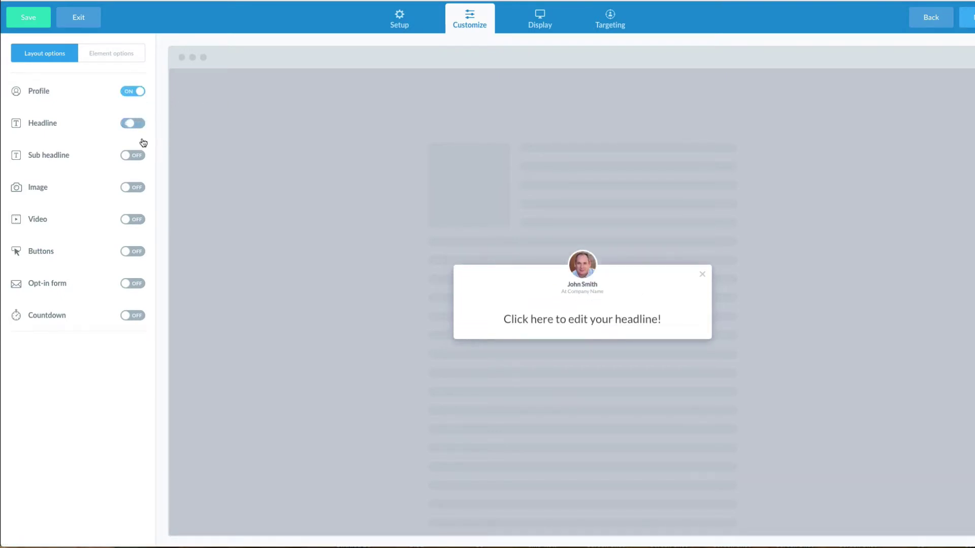
click(138, 187)
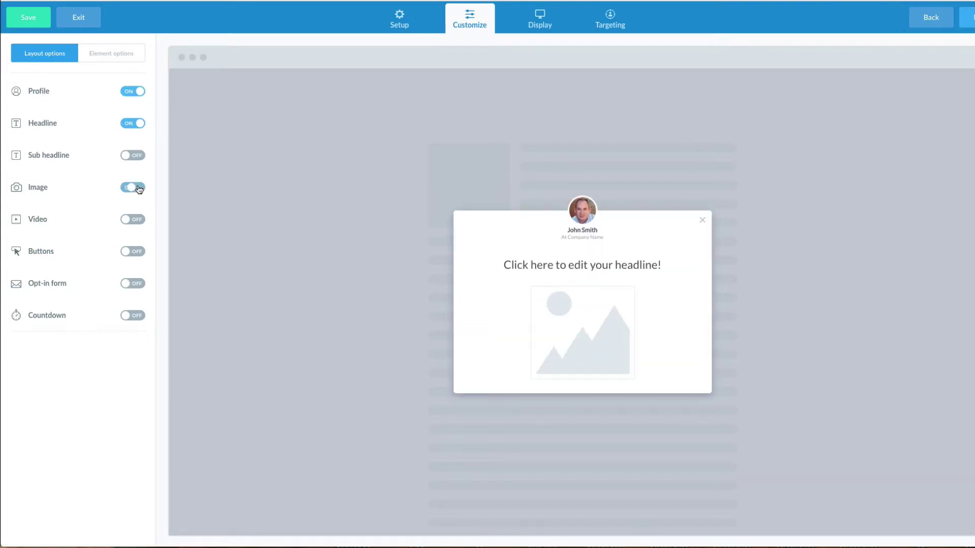
click(136, 253)
click(128, 253)
click(135, 284)
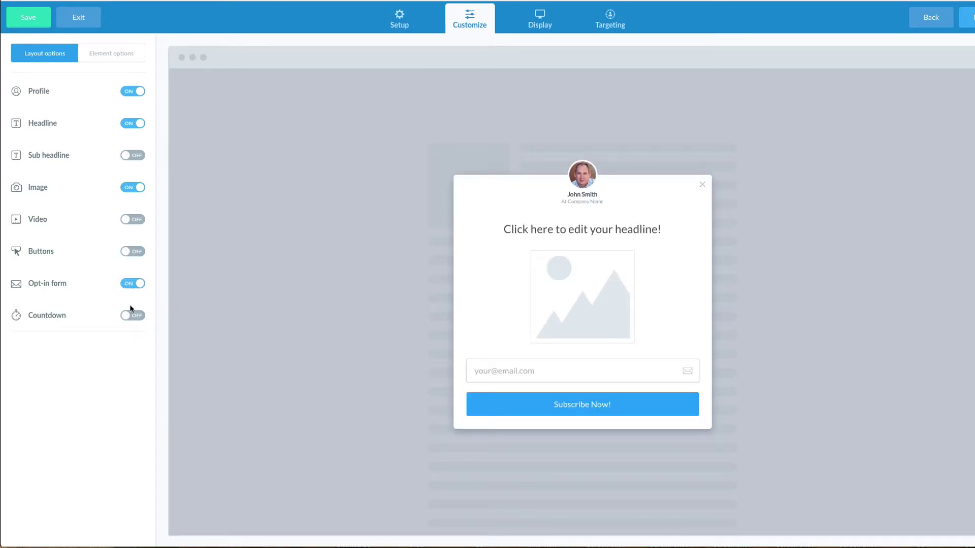
click(137, 317)
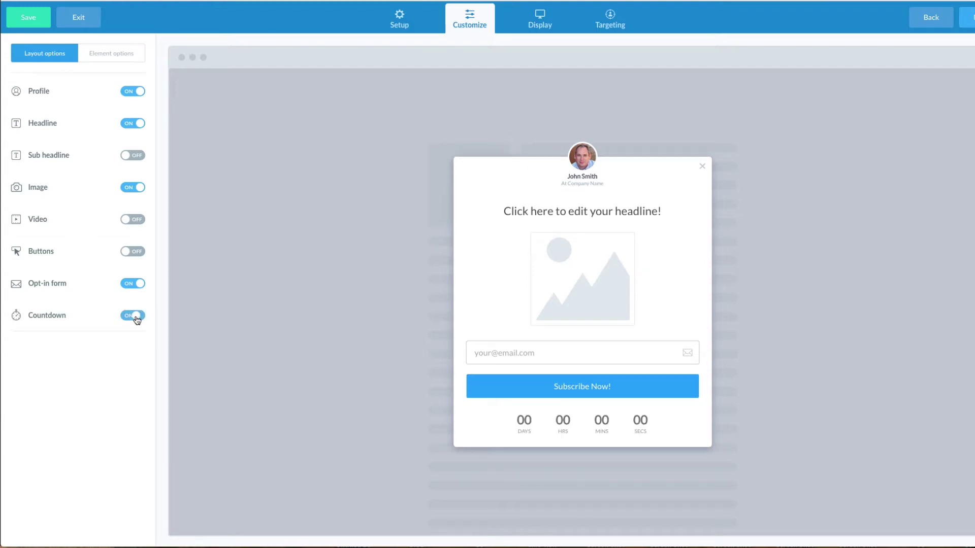
Step: Replace the image placeholder with the uploaded vegan T-shirt image
click(573, 302)
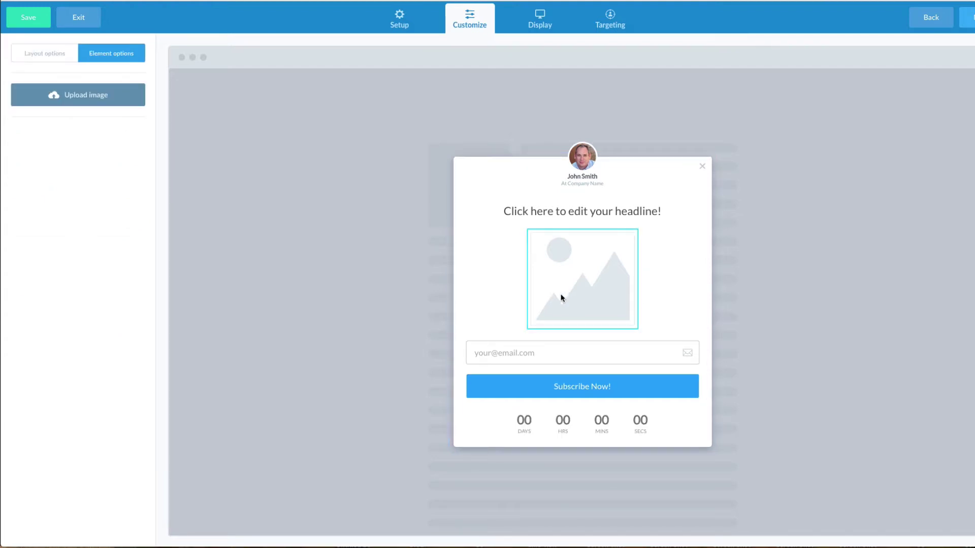
click(68, 94)
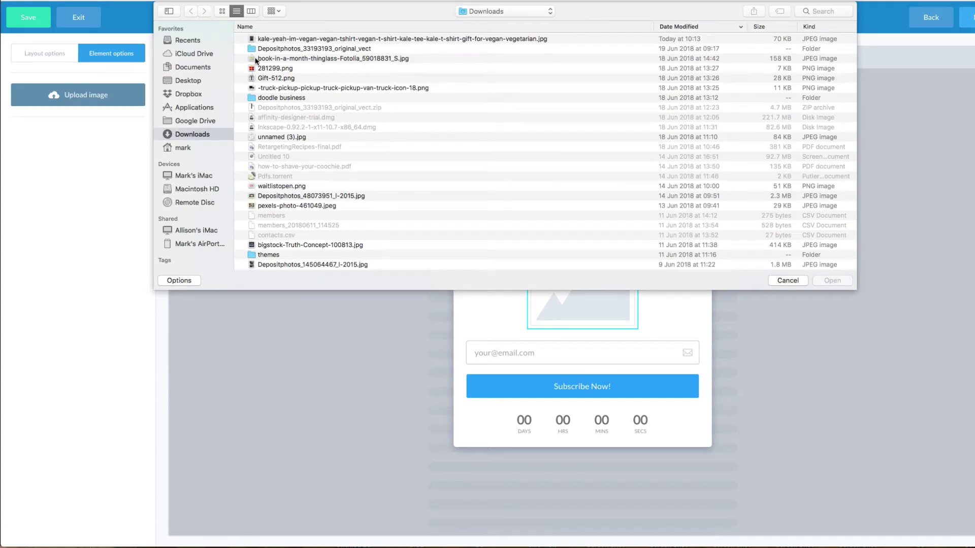
click(272, 39)
click(834, 280)
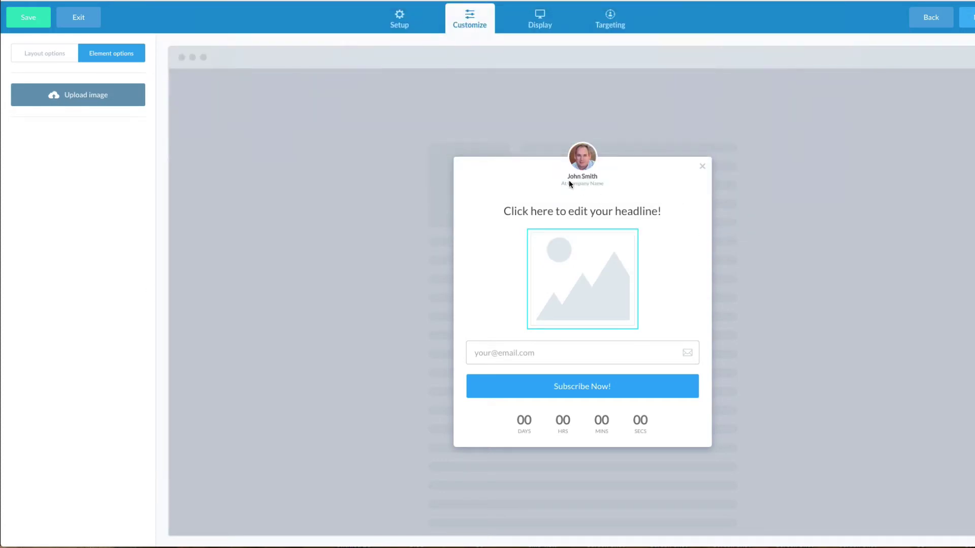
Step: Change the headline to 'Buy this shirt'
click(566, 183)
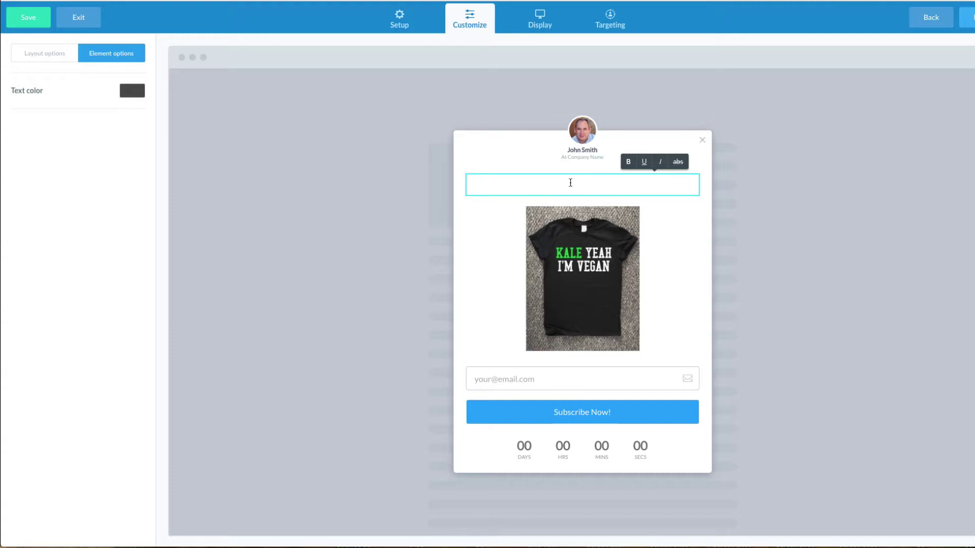
text(Buy this shirt)
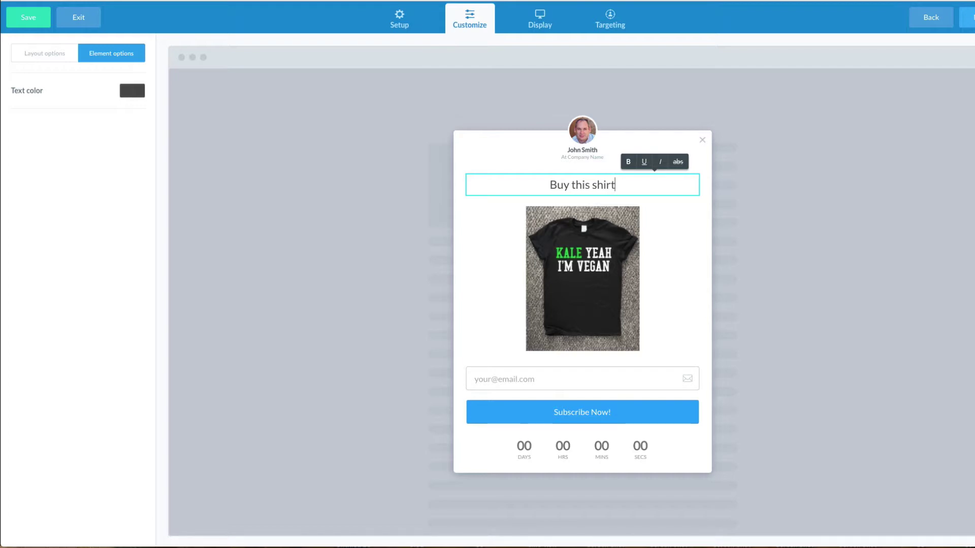
click(650, 213)
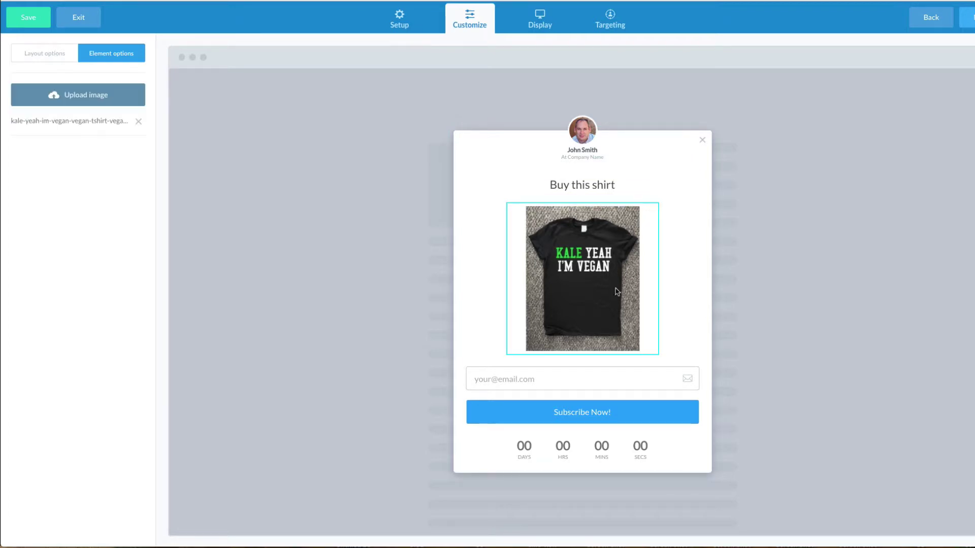
Step: Replace the email opt-in form with a button
click(530, 389)
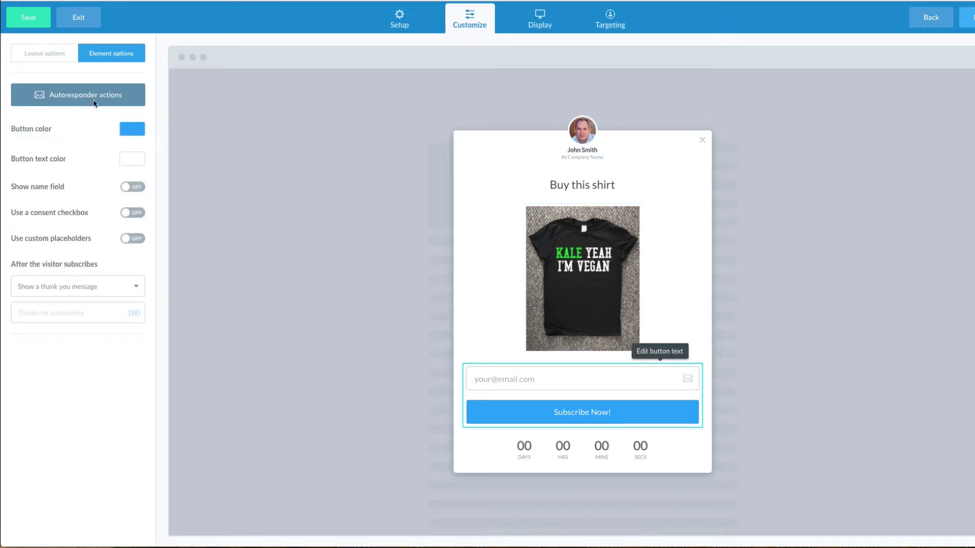
click(39, 49)
click(134, 252)
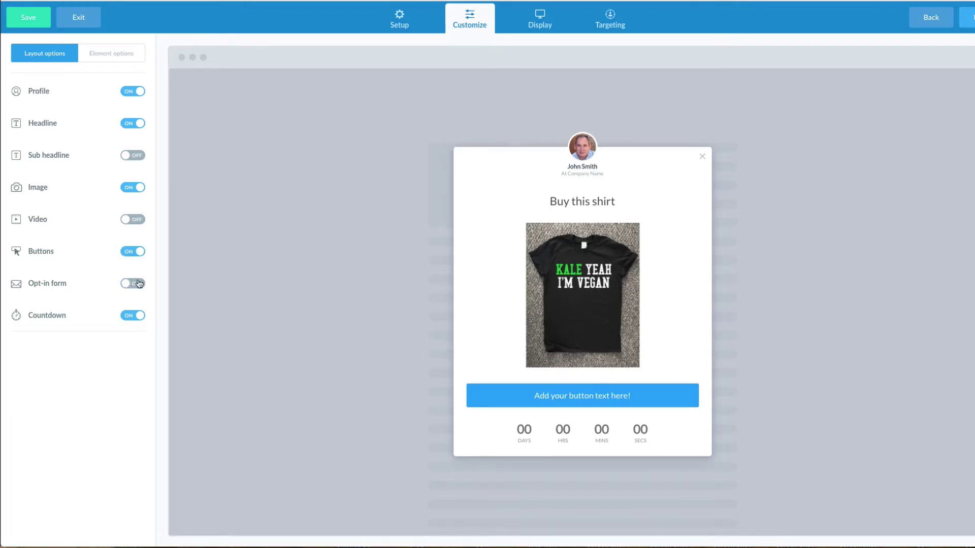
Step: Set the countdown timer to 1 hour 32 minutes
click(500, 421)
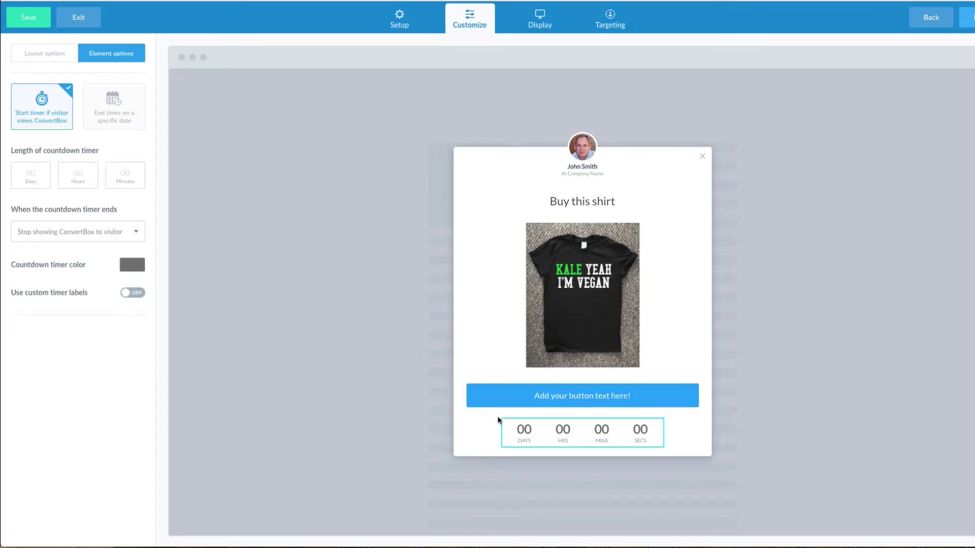
click(80, 175)
text(1)
click(122, 174)
text(32)
Step: Make the countdown redirect the page to another URL when it ends
click(98, 231)
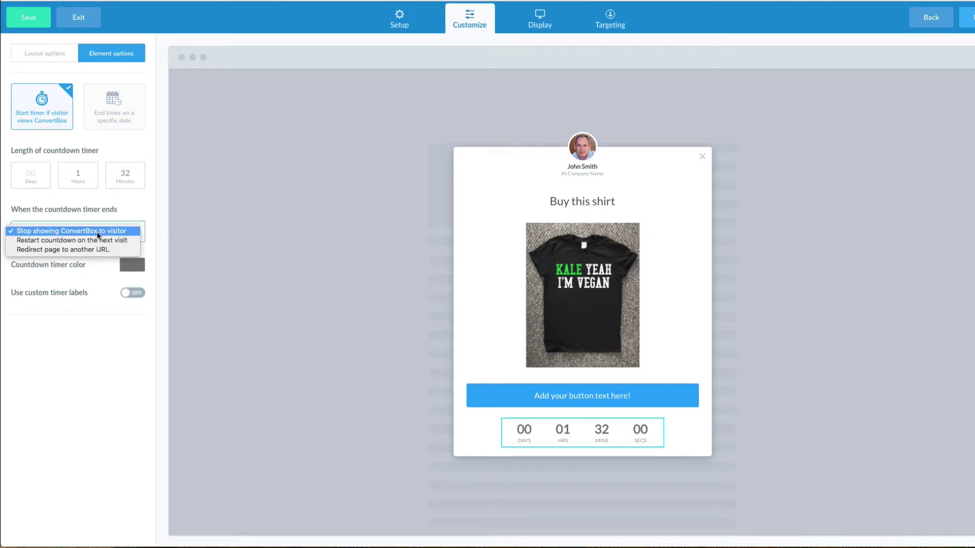
click(85, 250)
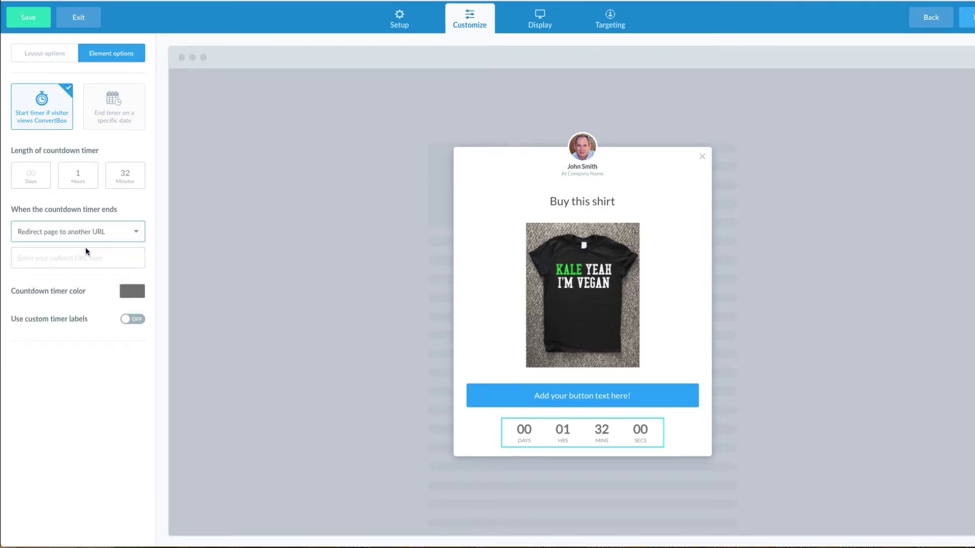
click(89, 258)
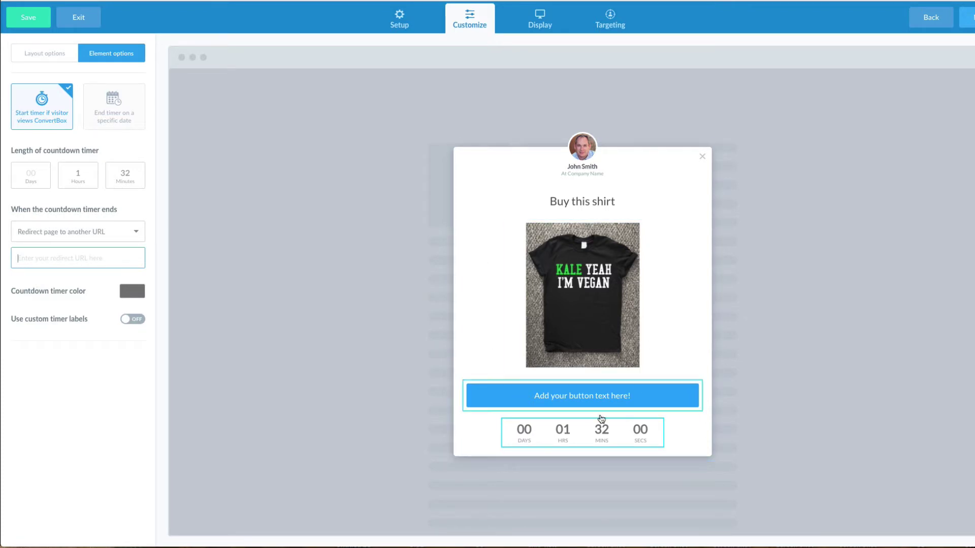
Step: Duplicate the button into three and label the first 'I am a vegan'
click(590, 404)
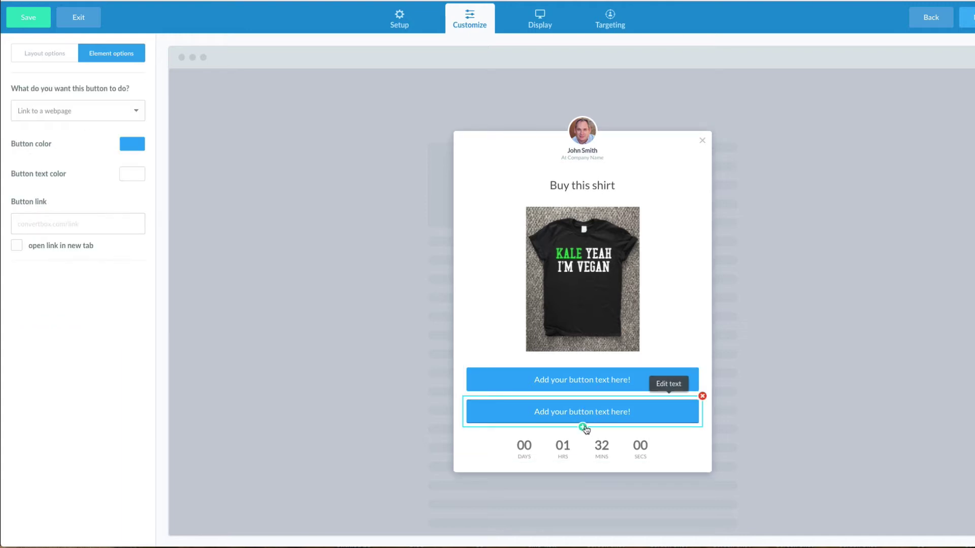
click(583, 427)
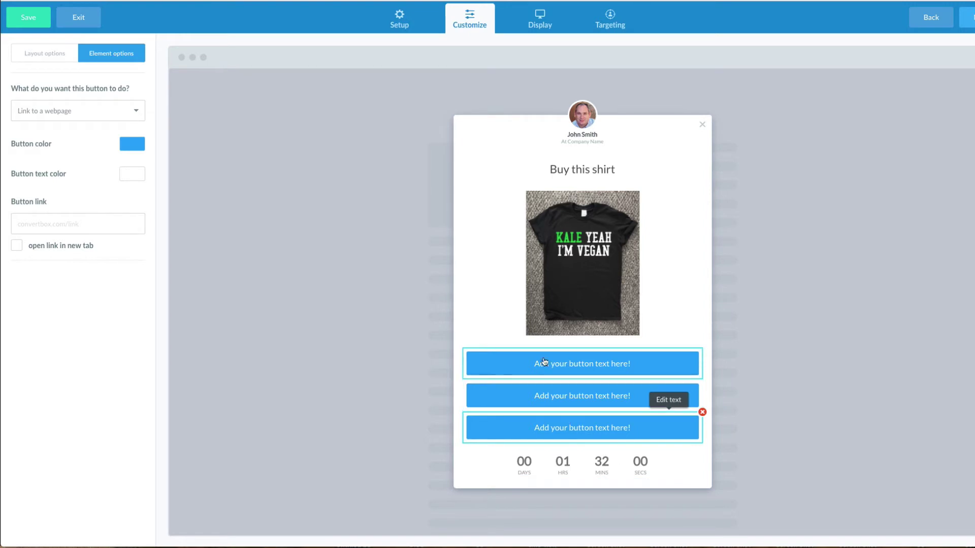
click(558, 366)
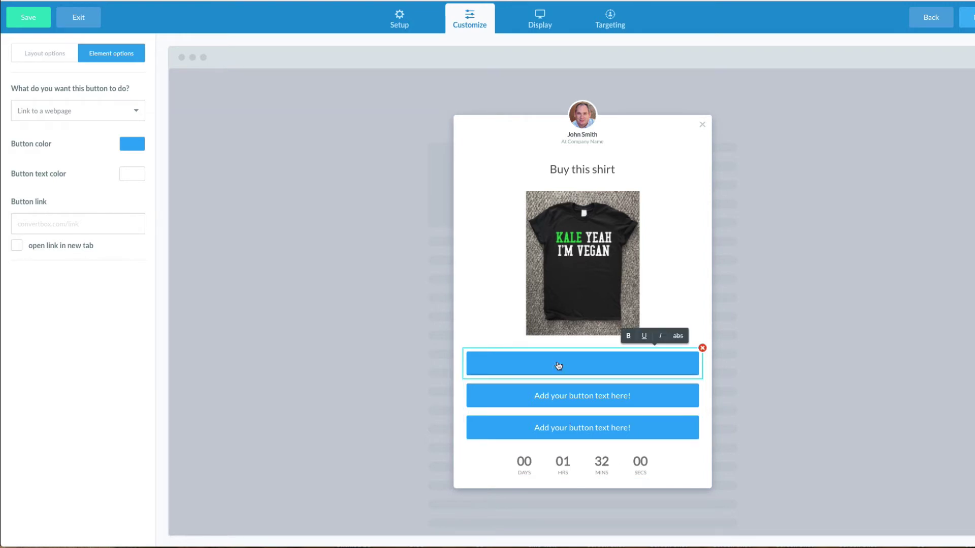
text(I am a vegan)
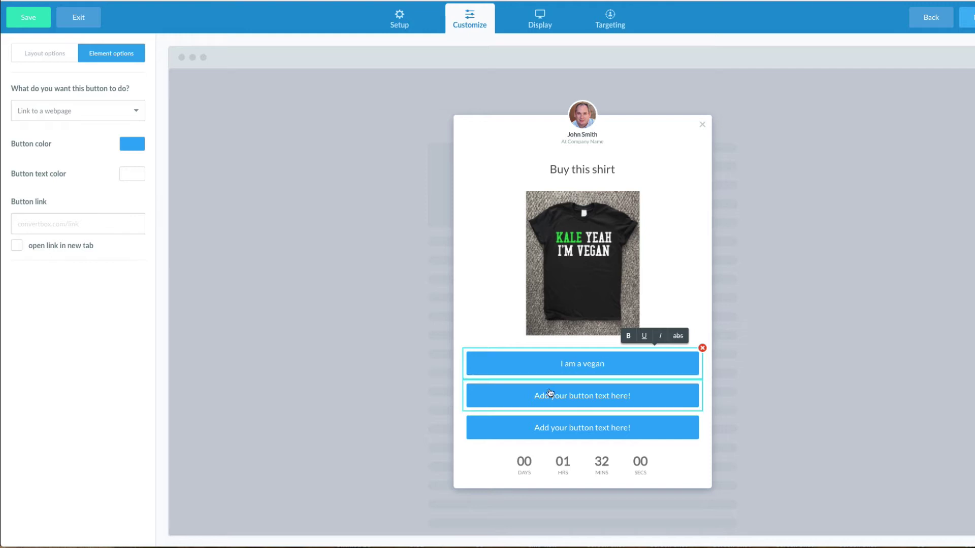
Step: Label the second button 'I am Vegan Curious'
click(560, 399)
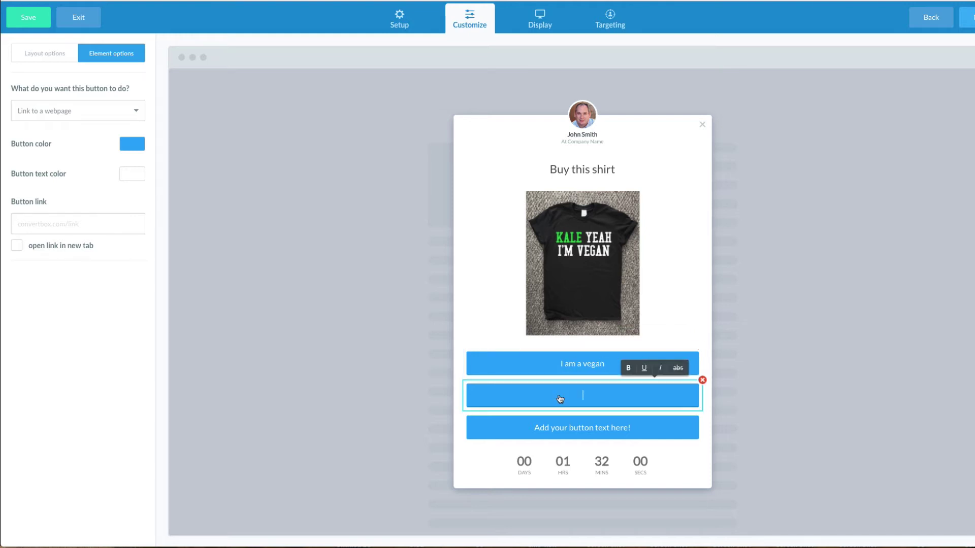
text(I am Vegan Curious)
Step: Label the third button 'I Am a meat eater', fixing the garbled text
click(562, 431)
click(562, 430)
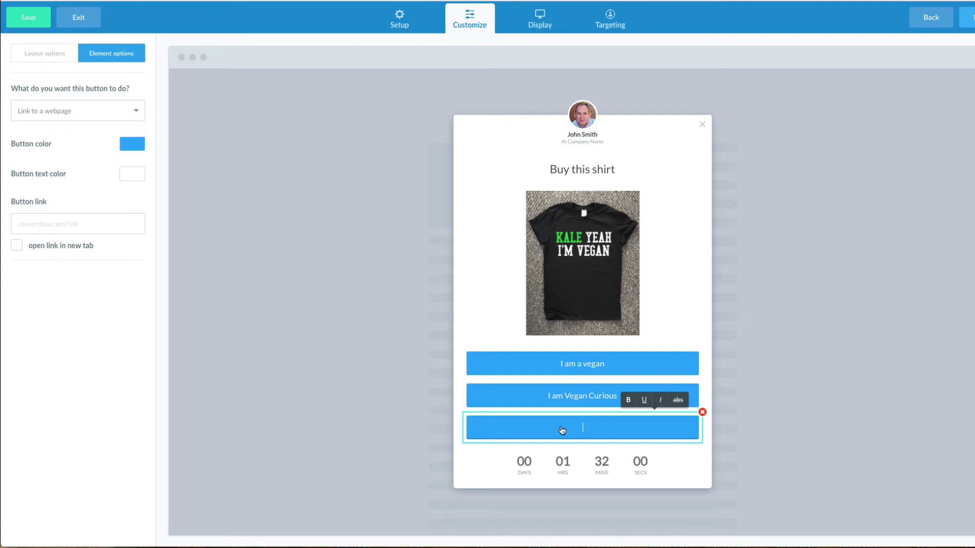
text(I)
text( A)
text(m)
text( AMwat)
text( Esater)
click(579, 429)
drag(618, 430, 583, 431)
key(BackSpace)
key(BackSpace)
key(BackSpace)
key(BackSpace)
text(a meat eater)
click(684, 463)
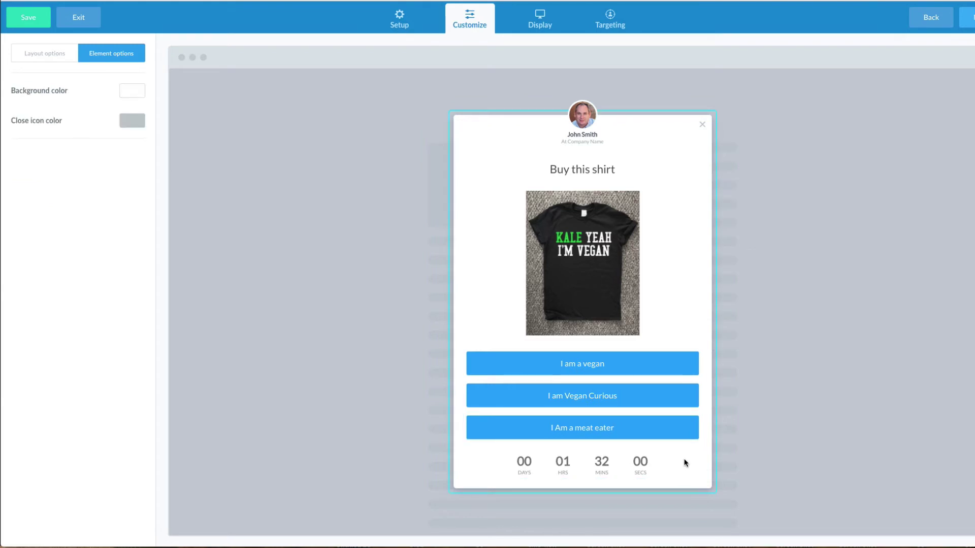
Step: Make the 'I am a vegan' button open a second step and edit step 2
click(604, 367)
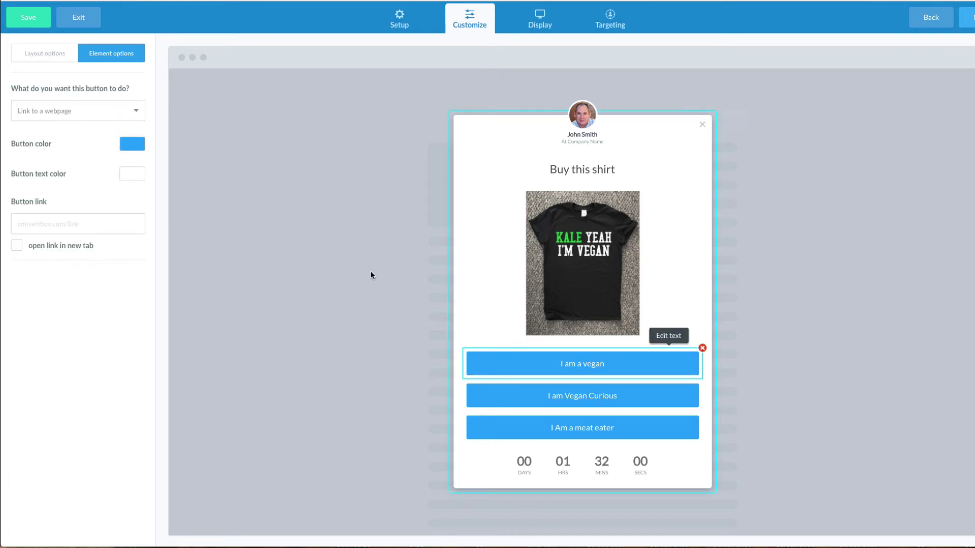
click(121, 107)
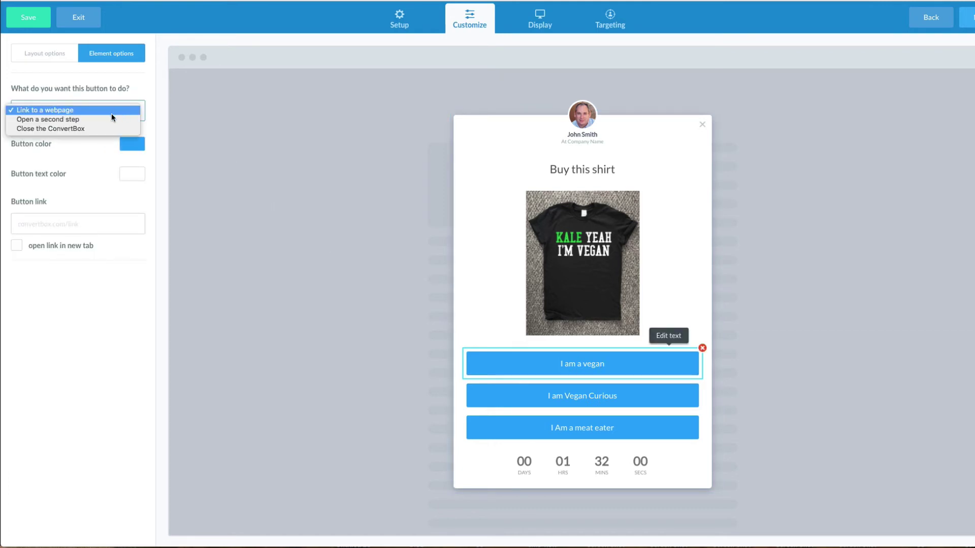
click(106, 119)
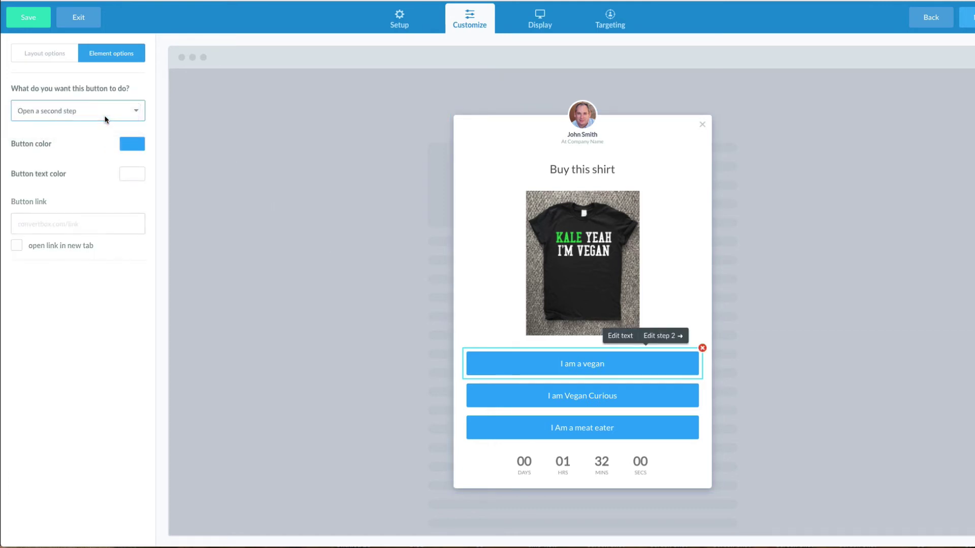
click(665, 337)
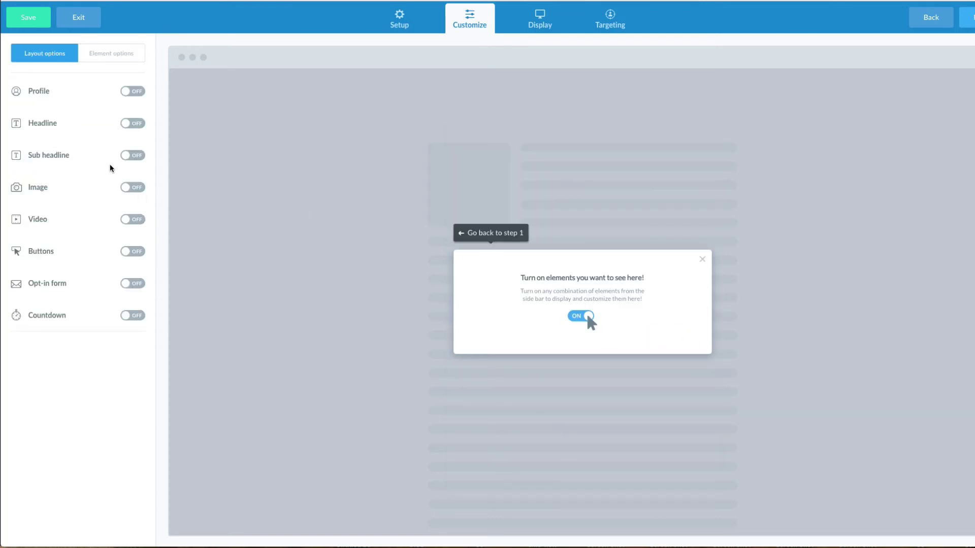
Step: Add an email opt-in form, headline and image to step 2
click(133, 284)
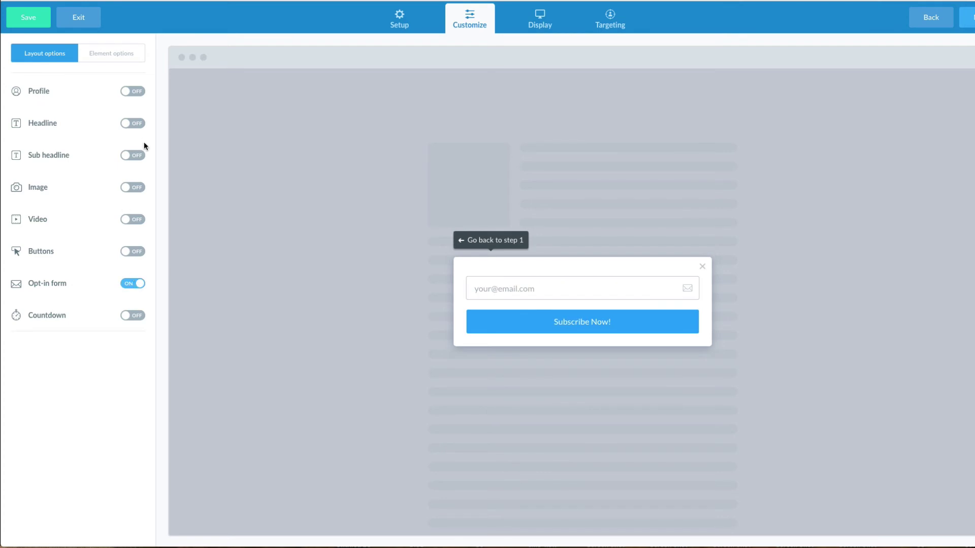
click(142, 126)
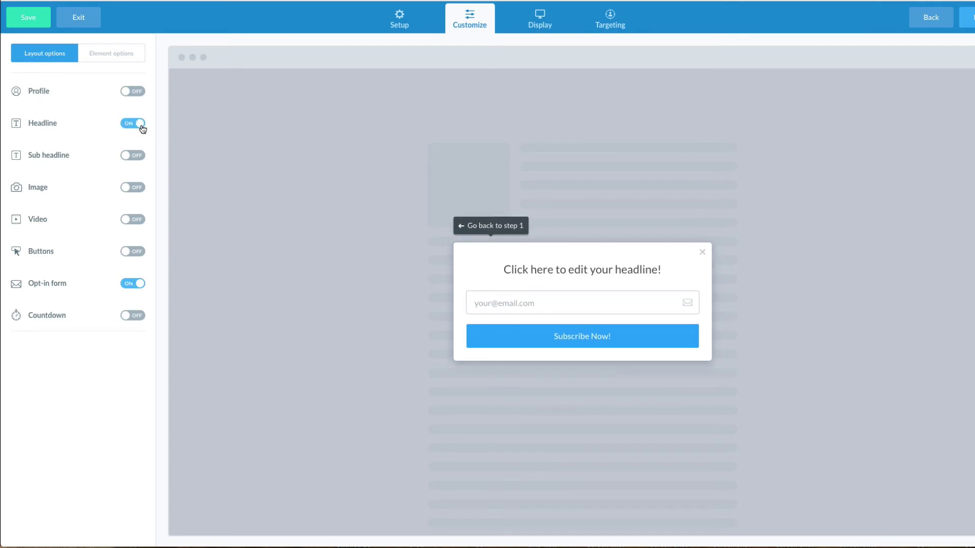
click(139, 191)
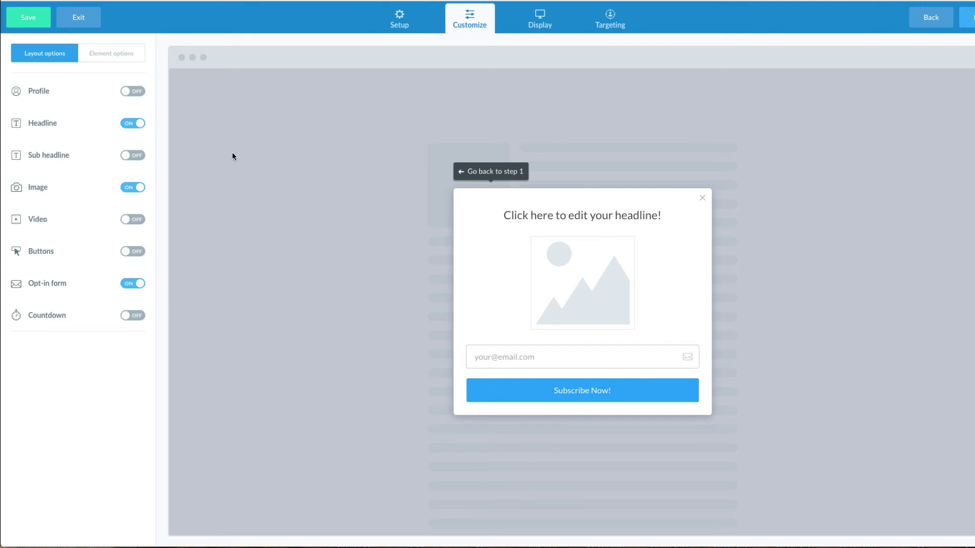
Step: Choose ActiveCampaign as the step-2 opt-in form's autoresponder provider and view subscriber actions
click(523, 376)
click(111, 97)
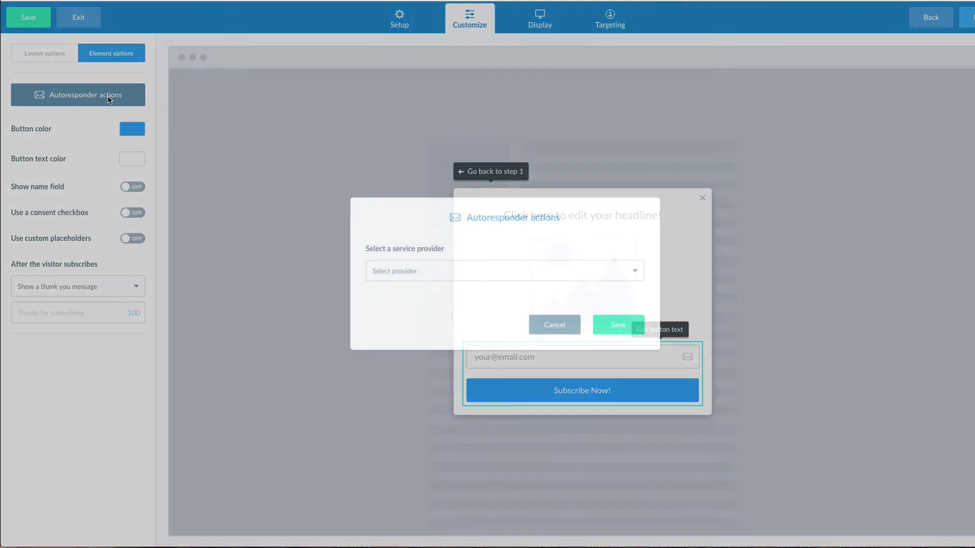
click(404, 266)
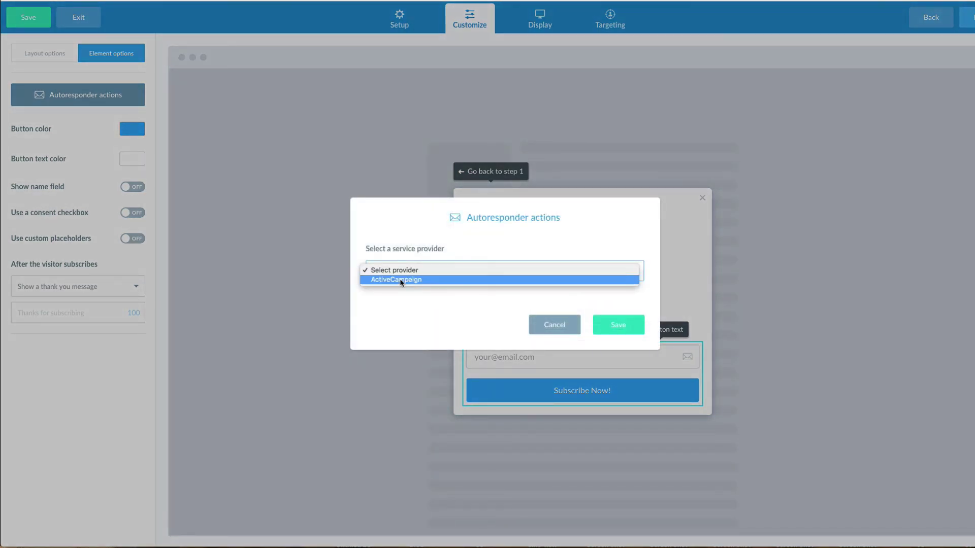
click(400, 278)
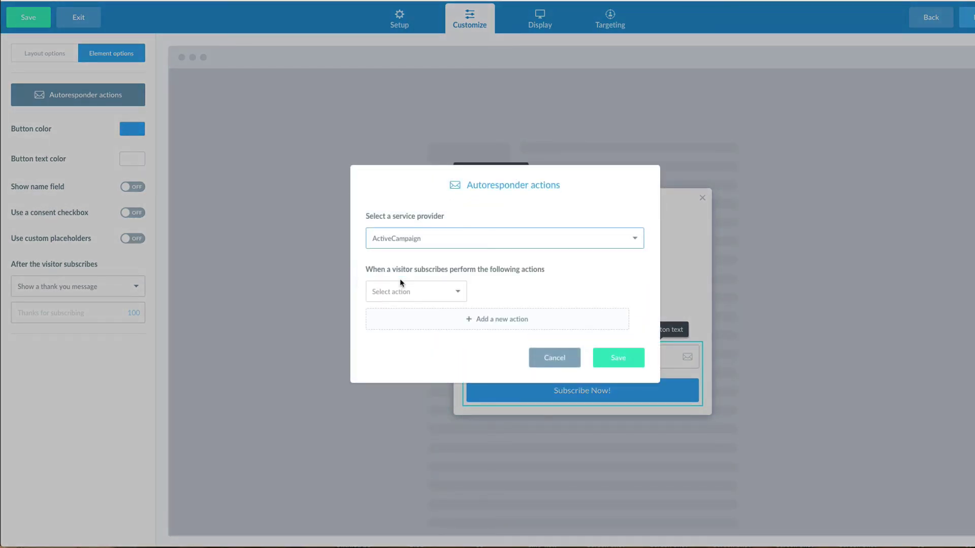
click(451, 292)
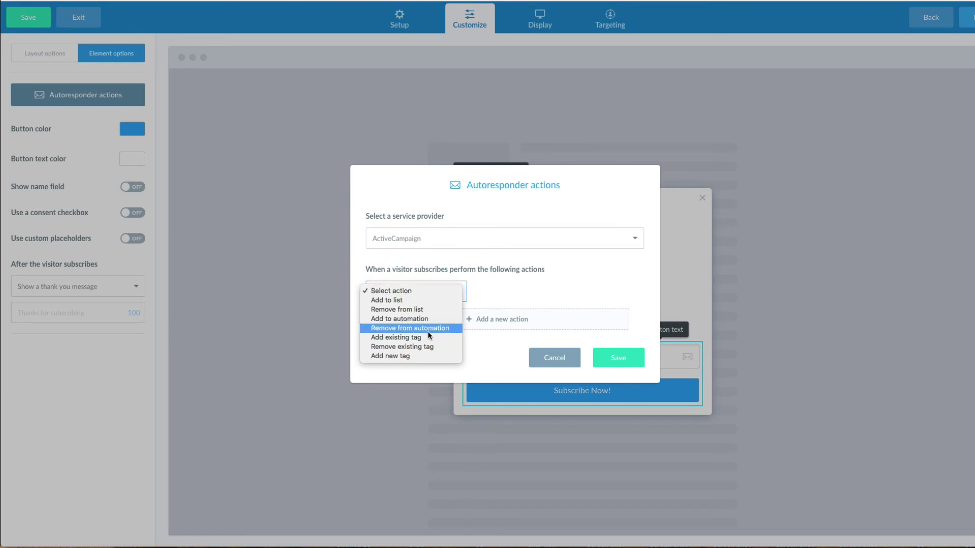